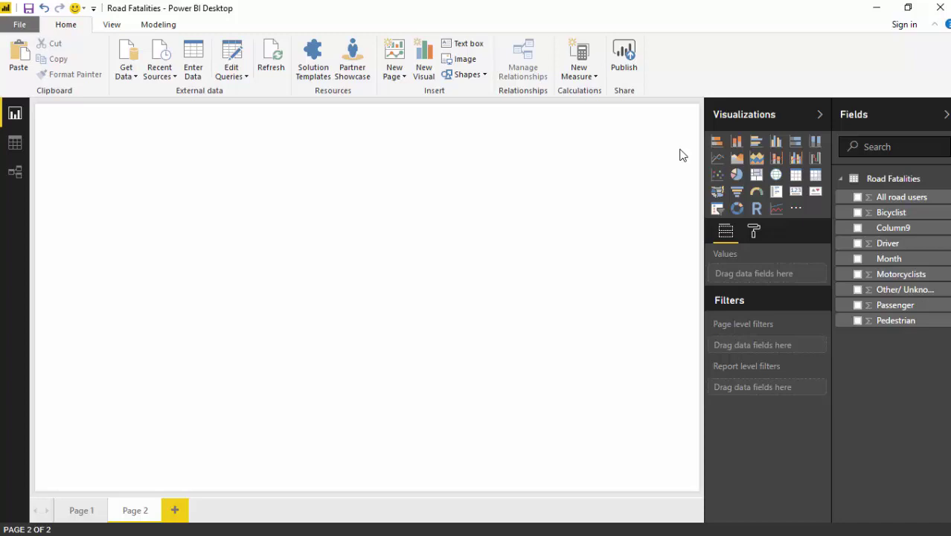
# - Add a time series decomposition visual to Page 2 and enlarge it to fill most of the canvas
pyautogui.click(776, 209)
pyautogui.moveTo(184, 271); pyautogui.dragTo(656, 424)
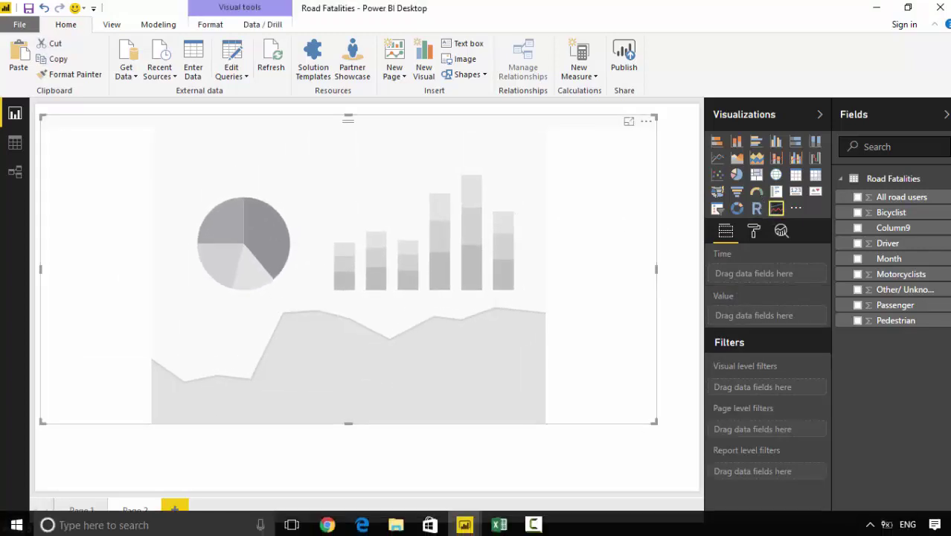
# - Switch to Excel to review the monthly Road Fatalities data by road user type
pyautogui.click(499, 525)
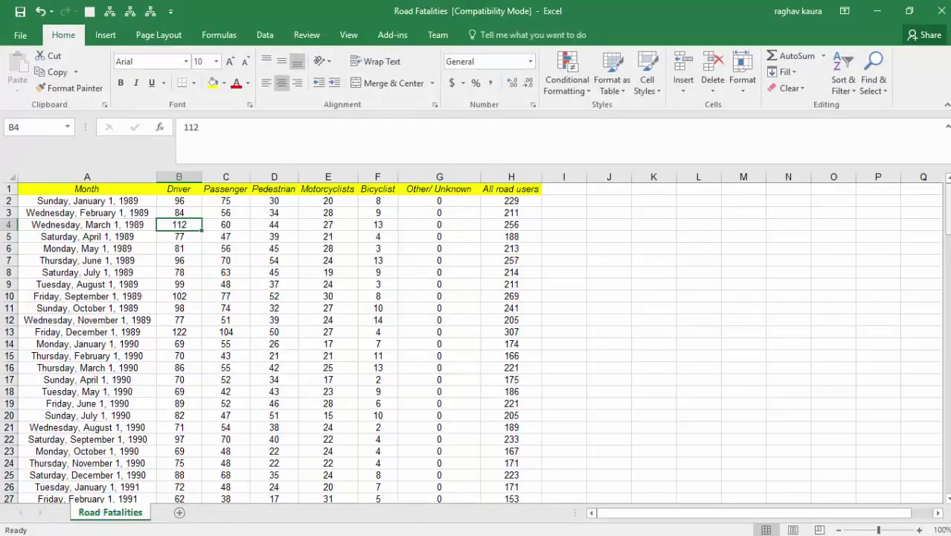
pyautogui.moveTo(947, 210)
pyautogui.mouseDown()
pyautogui.moveTo(947, 283)
pyautogui.moveTo(931, 299)
pyautogui.moveTo(926, 209)
pyautogui.mouseUp()
# - Back in Power BI, put Month in the Time well and All road users in the Value well
pyautogui.click(880, 11)
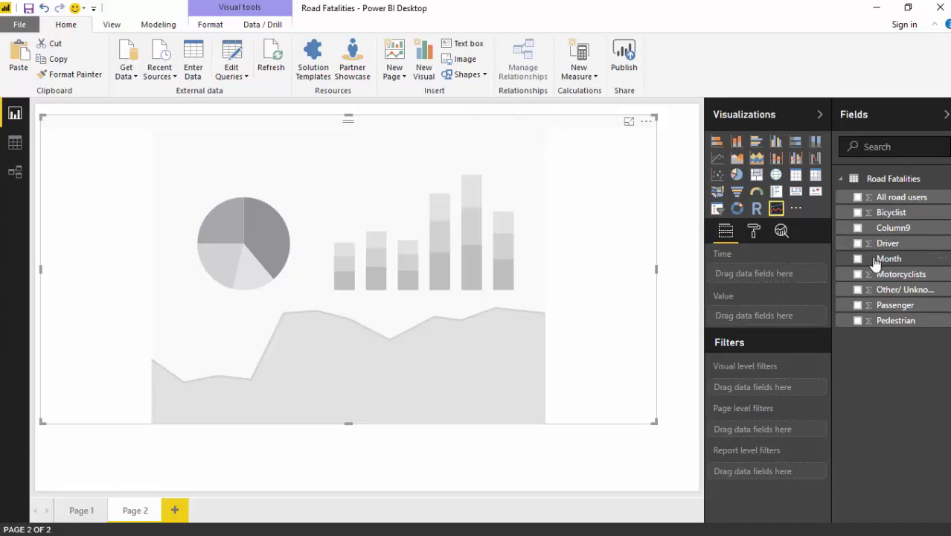
pyautogui.moveTo(887, 258); pyautogui.dragTo(761, 275)
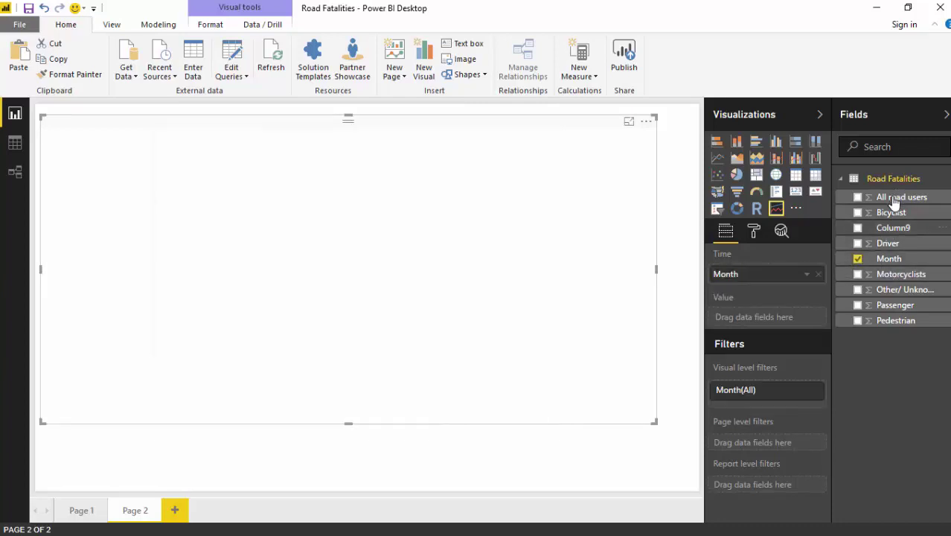
pyautogui.moveTo(897, 196); pyautogui.dragTo(768, 318)
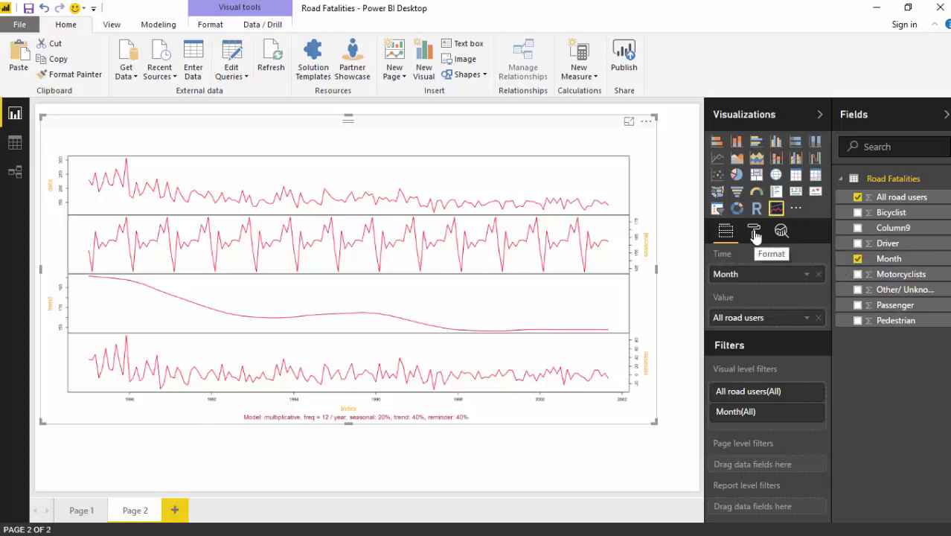
# - Set the visual's Graphical parameters Plot type to trend
pyautogui.click(753, 232)
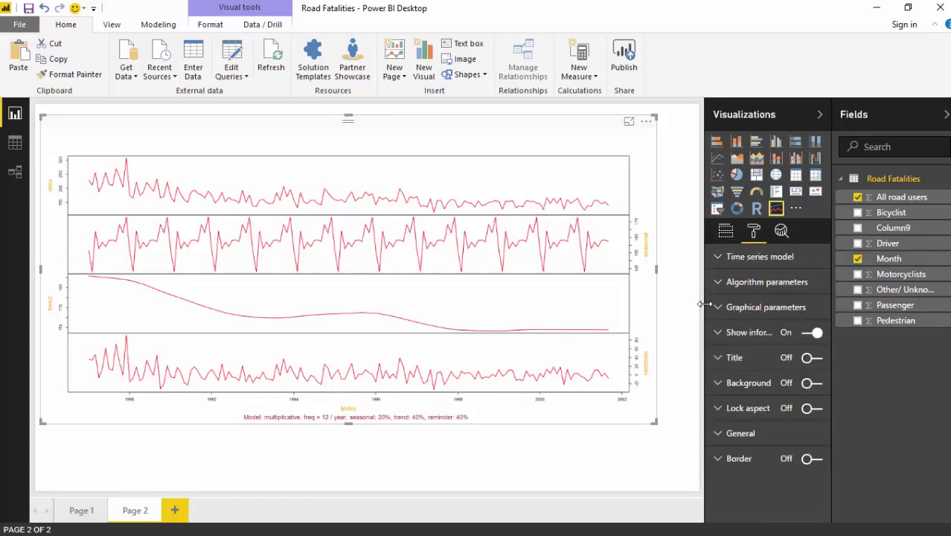
pyautogui.click(714, 310)
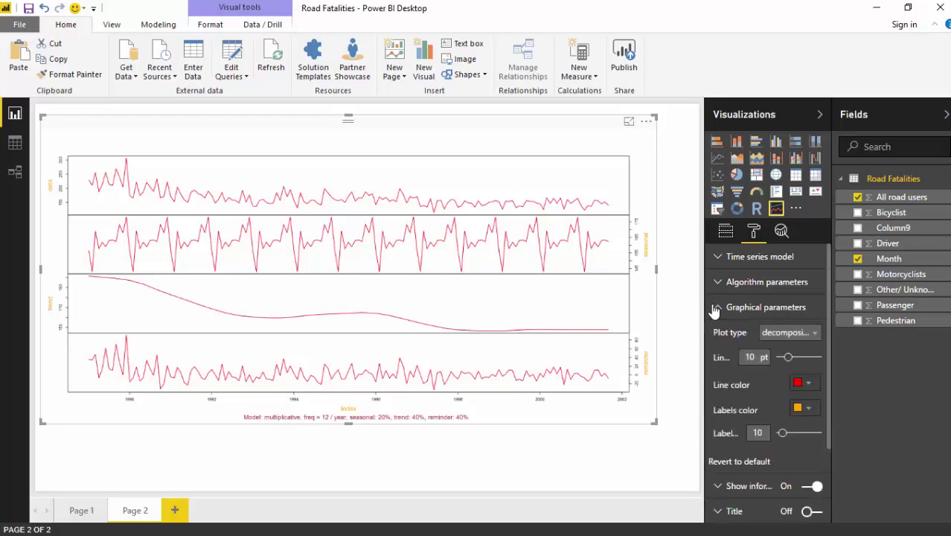
pyautogui.click(814, 335)
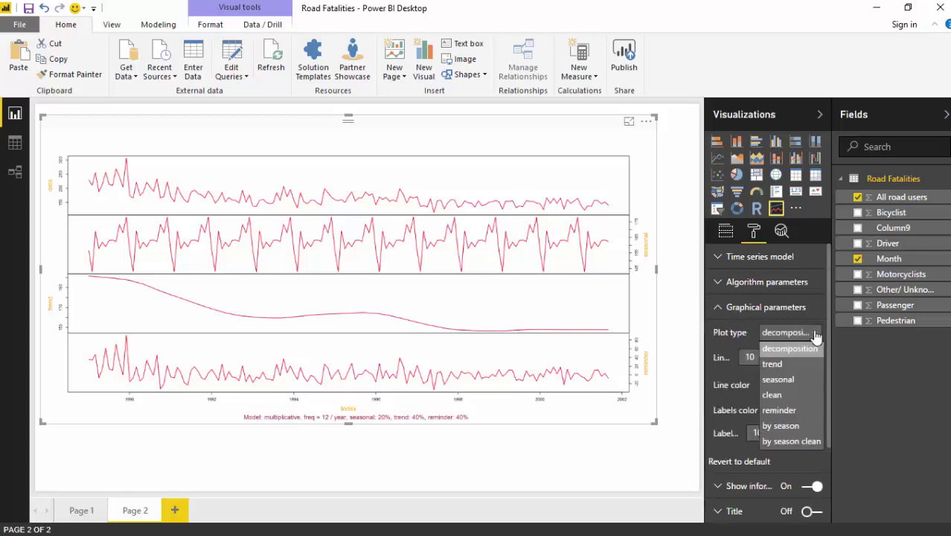
pyautogui.click(786, 372)
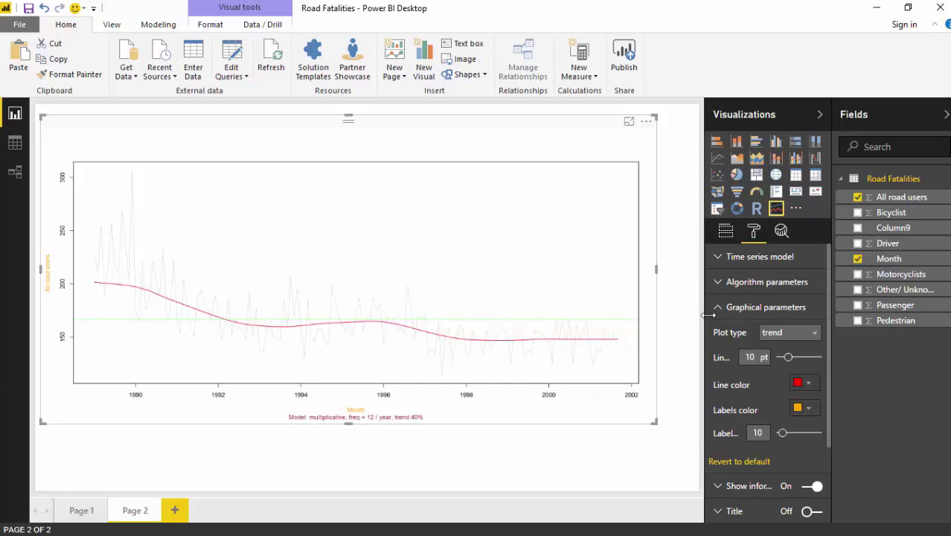
# - Change the Plot type from trend to seasonal
pyautogui.click(770, 335)
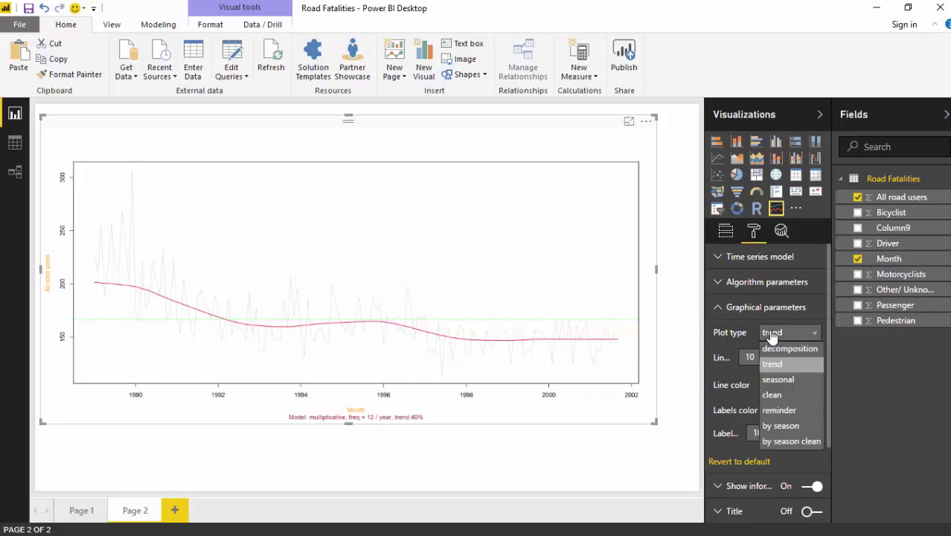
pyautogui.click(785, 380)
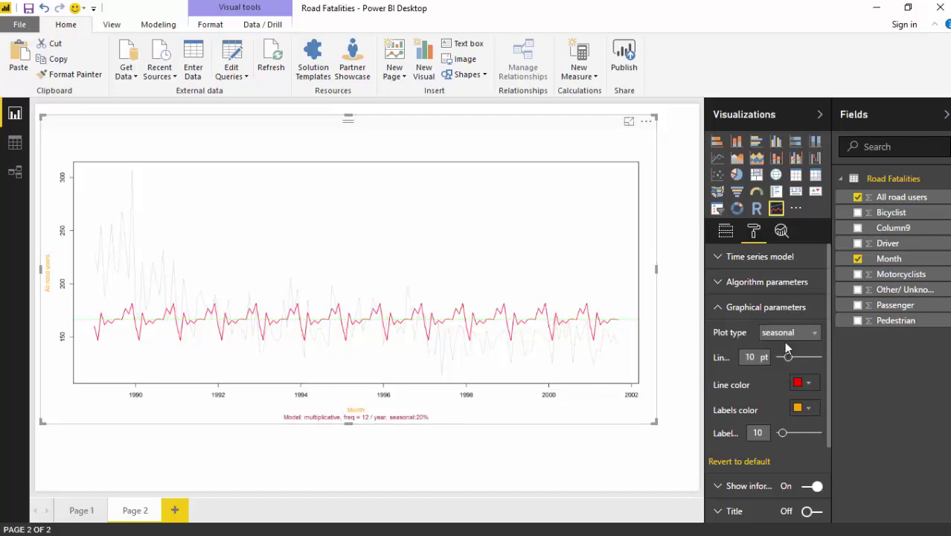
# - Change the Plot type to clean to show the seasonally adjusted series
pyautogui.click(812, 336)
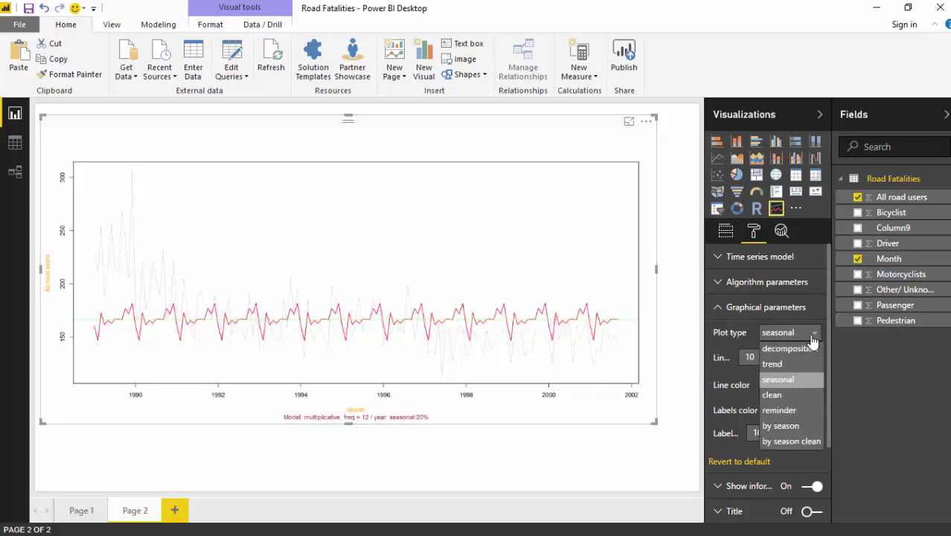
pyautogui.click(767, 395)
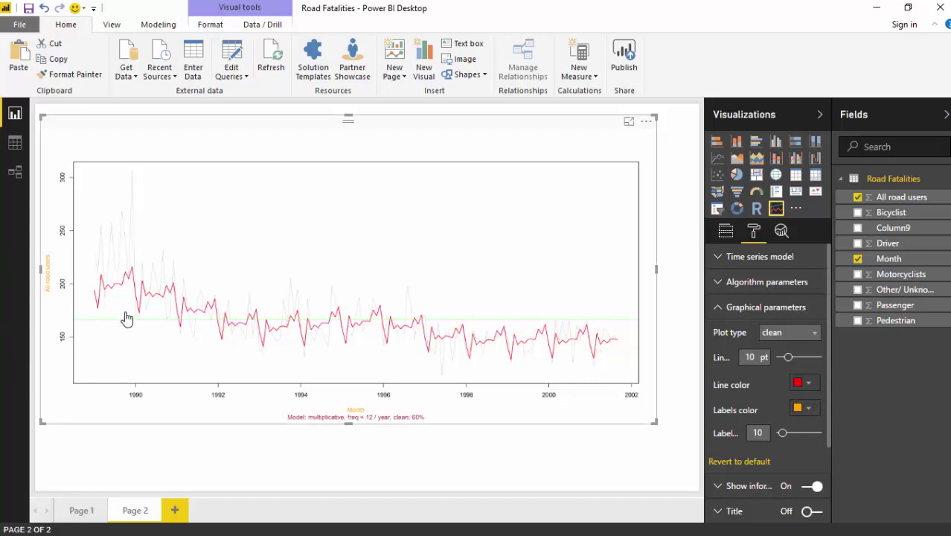
# - Change the Plot type to the remainder ('reminder') component
pyautogui.click(797, 336)
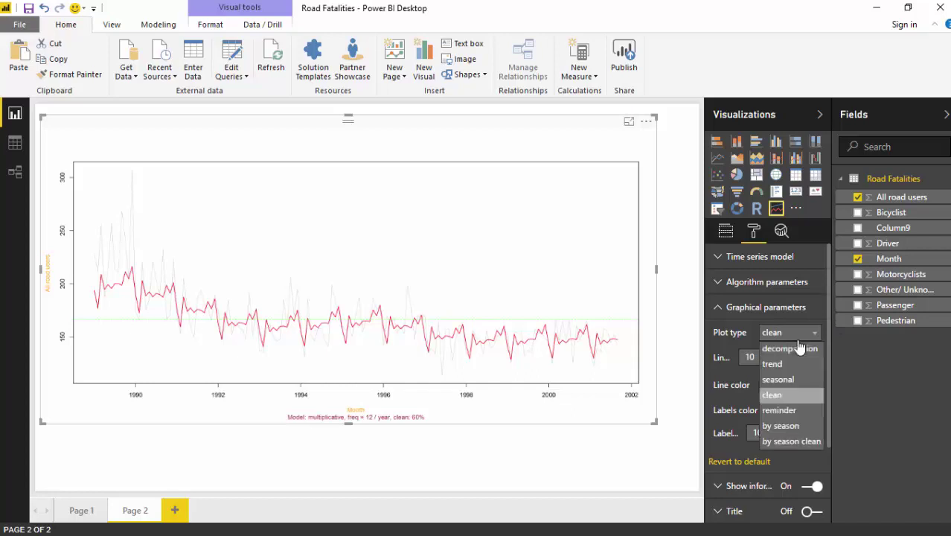
pyautogui.click(802, 414)
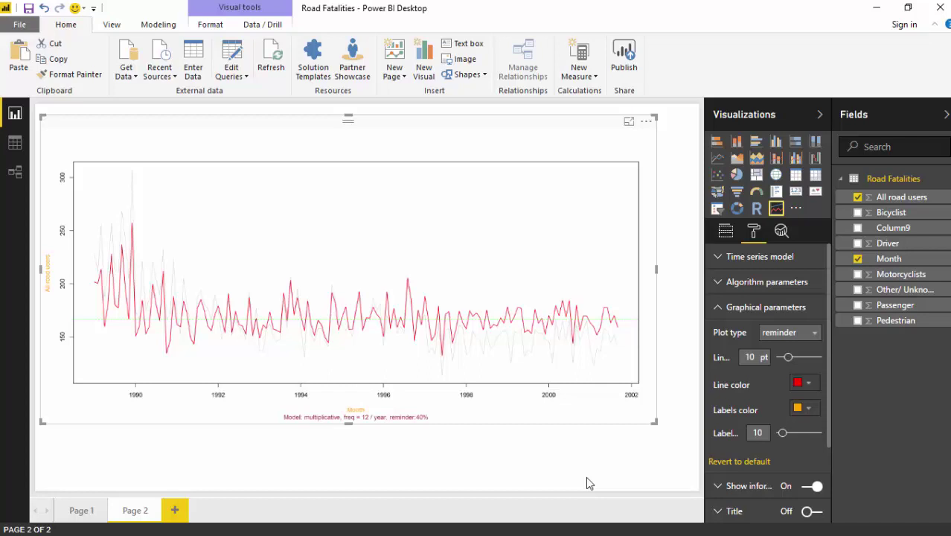
# - Set the Plot type to by season, then switch it to by season clean
pyautogui.click(786, 335)
pyautogui.click(797, 428)
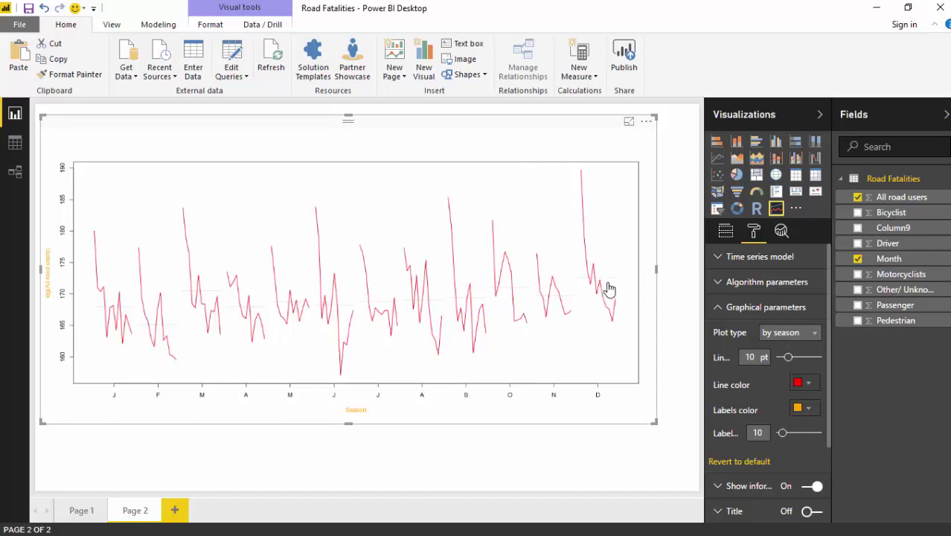
pyautogui.click(770, 334)
pyautogui.click(801, 442)
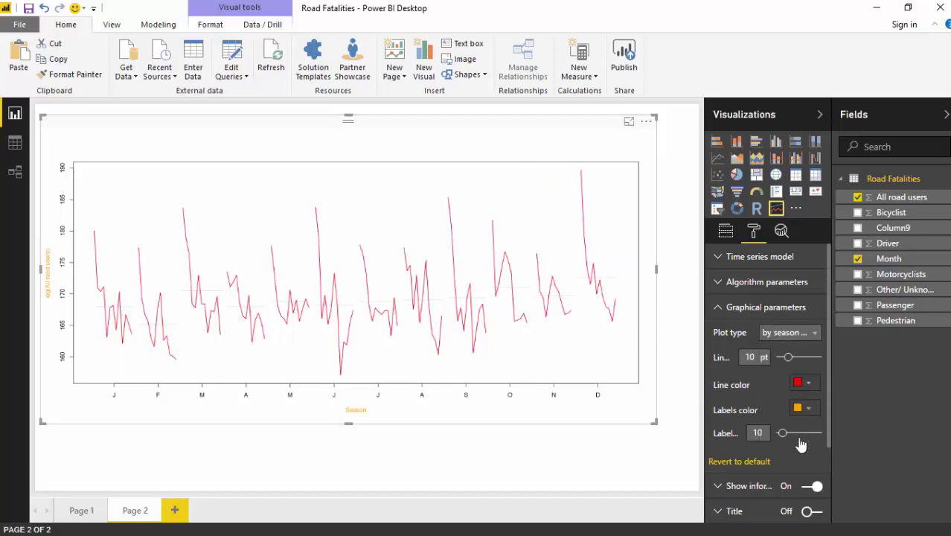